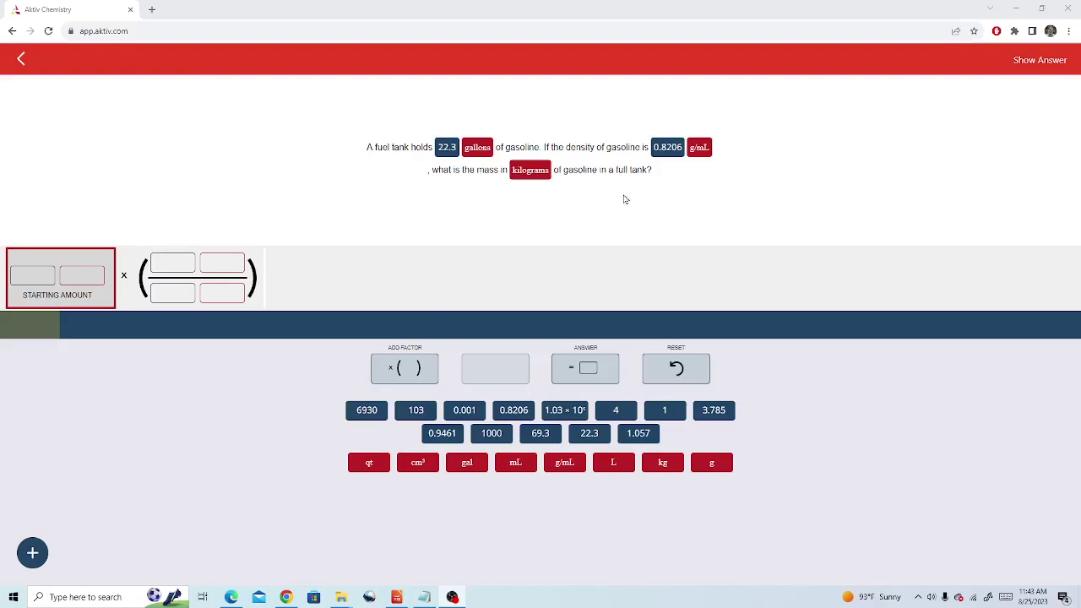
Switch to blank.pdf in Edge and show page 2's question: 22.3 gallons at 0.8206 g/mL
{"action": "left_click", "coordinate": [232, 597]}
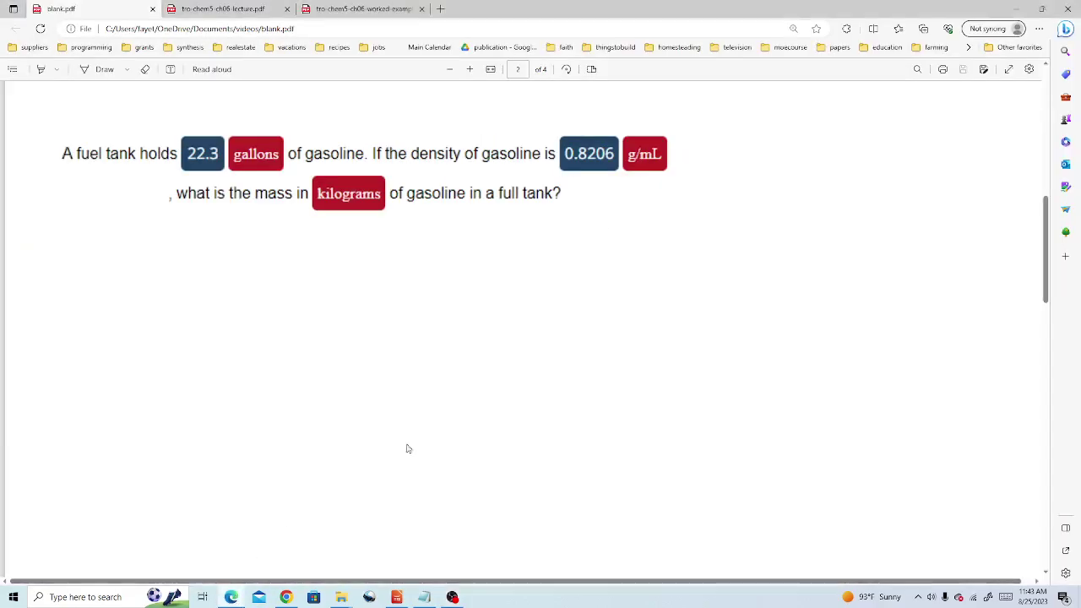
{"action": "scroll", "coordinate": [564, 389], "scroll_direction": "up", "scroll_amount": 5}
{"action": "scroll", "coordinate": [564, 390], "scroll_direction": "down", "scroll_amount": 1}
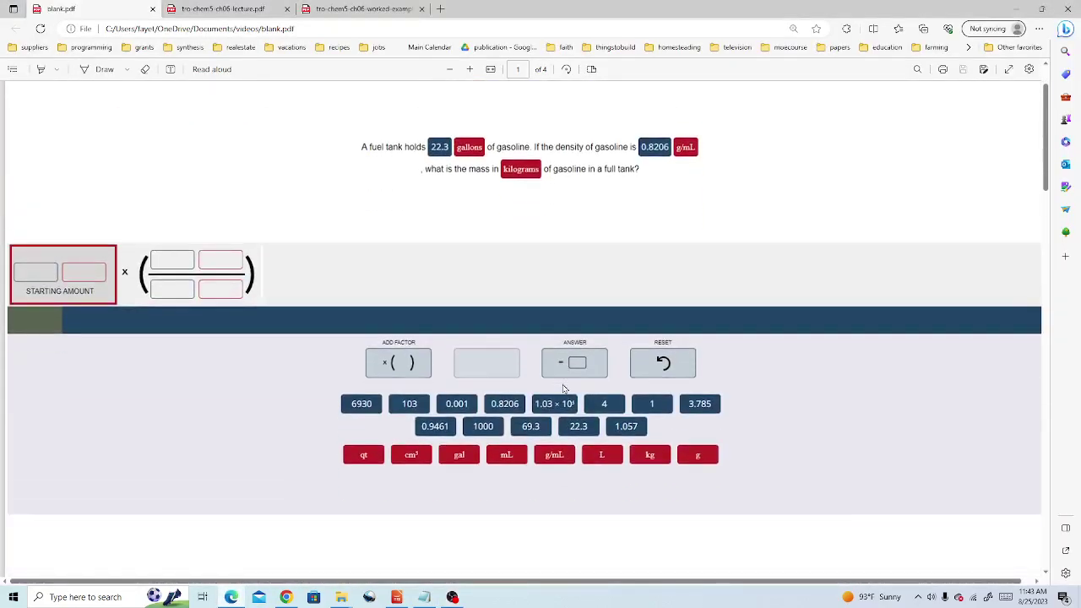
{"action": "scroll", "coordinate": [680, 351], "scroll_direction": "down", "scroll_amount": 5}
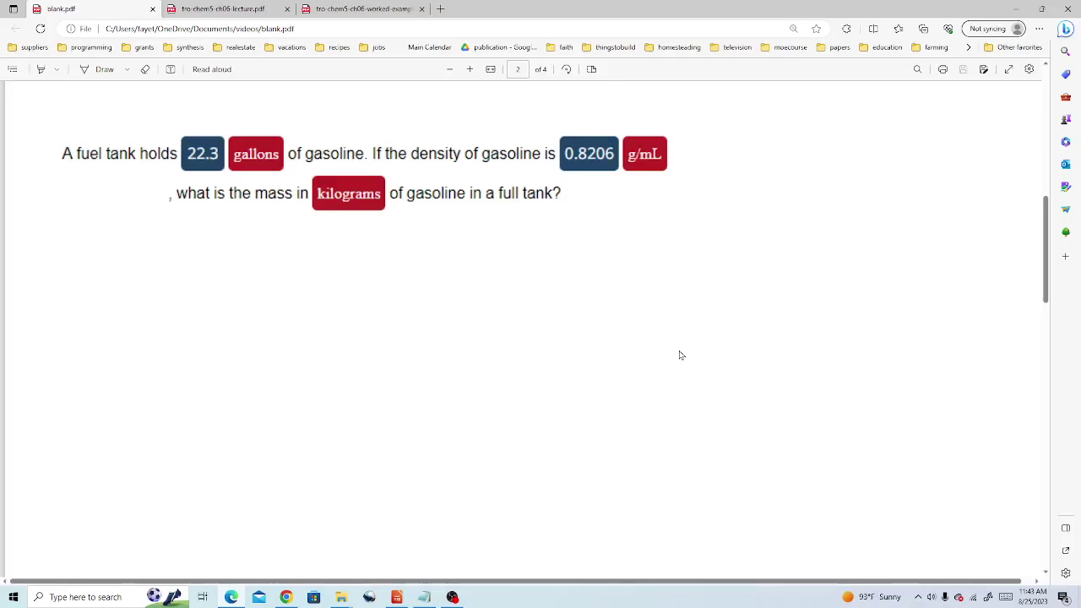
With the draw pen, handwrite 3.78541L = 1gal and 1000mL = 1L at the top right
{"action": "key", "text": "alt+d"}
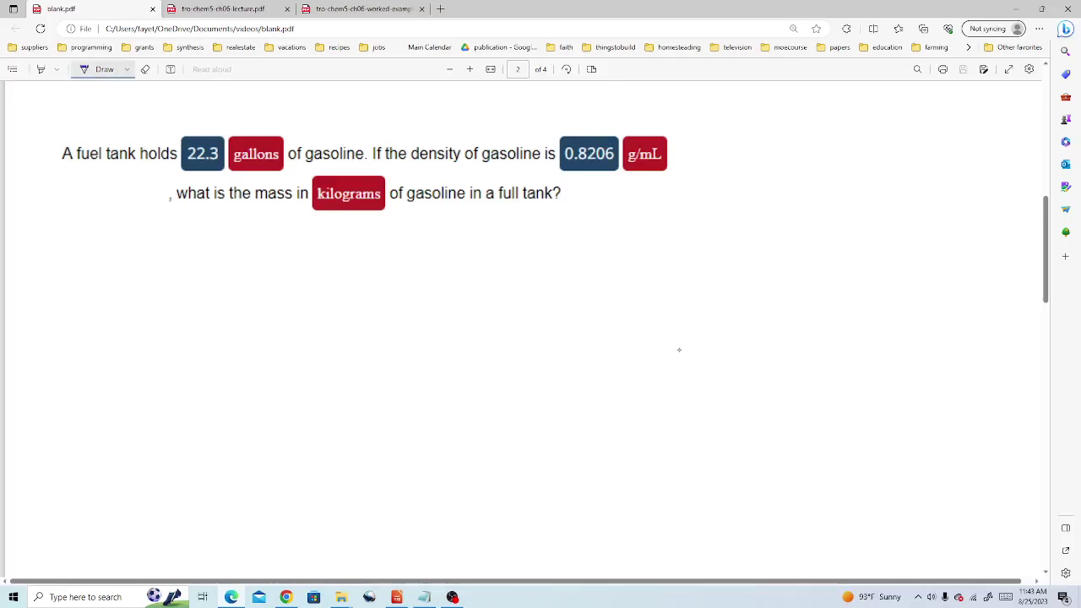
{"action": "mouse_move", "coordinate": [738, 123]}
{"action": "left_mouse_down"}
{"action": "mouse_move", "coordinate": [739, 144]}
{"action": "mouse_move", "coordinate": [779, 123]}
{"action": "mouse_move", "coordinate": [775, 145]}
{"action": "left_mouse_up"}
{"action": "mouse_move", "coordinate": [799, 123]}
{"action": "left_mouse_down"}
{"action": "mouse_move", "coordinate": [807, 141]}
{"action": "mouse_move", "coordinate": [873, 132]}
{"action": "left_mouse_up"}
{"action": "mouse_move", "coordinate": [858, 141]}
{"action": "left_mouse_down"}
{"action": "mouse_move", "coordinate": [892, 158]}
{"action": "mouse_move", "coordinate": [933, 137]}
{"action": "left_mouse_up"}
{"action": "left_click_drag", "start_coordinate": [738, 169], "coordinate": [737, 190]}
{"action": "left_click_drag", "start_coordinate": [754, 172], "coordinate": [819, 184]}
{"action": "mouse_move", "coordinate": [830, 167]}
{"action": "left_mouse_down"}
{"action": "mouse_move", "coordinate": [841, 182]}
{"action": "mouse_move", "coordinate": [865, 172]}
{"action": "left_mouse_up"}
{"action": "left_click_drag", "start_coordinate": [855, 179], "coordinate": [873, 183]}
{"action": "left_click_drag", "start_coordinate": [883, 166], "coordinate": [895, 181]}
Handwrite 0.8206g = 1mL and 1kg = 1000g below the first two equalities
{"action": "mouse_move", "coordinate": [735, 209]}
{"action": "left_mouse_down"}
{"action": "mouse_move", "coordinate": [728, 221]}
{"action": "mouse_move", "coordinate": [735, 210]}
{"action": "mouse_move", "coordinate": [782, 207]}
{"action": "mouse_move", "coordinate": [802, 225]}
{"action": "mouse_move", "coordinate": [808, 206]}
{"action": "left_mouse_up"}
{"action": "left_click", "coordinate": [754, 223]}
{"action": "mouse_move", "coordinate": [825, 204]}
{"action": "left_mouse_down"}
{"action": "mouse_move", "coordinate": [822, 217]}
{"action": "mouse_move", "coordinate": [852, 215]}
{"action": "mouse_move", "coordinate": [849, 232]}
{"action": "mouse_move", "coordinate": [884, 210]}
{"action": "left_mouse_up"}
{"action": "left_click_drag", "start_coordinate": [873, 217], "coordinate": [901, 219]}
{"action": "mouse_move", "coordinate": [911, 206]}
{"action": "left_mouse_down"}
{"action": "mouse_move", "coordinate": [912, 217]}
{"action": "mouse_move", "coordinate": [947, 212]}
{"action": "left_mouse_up"}
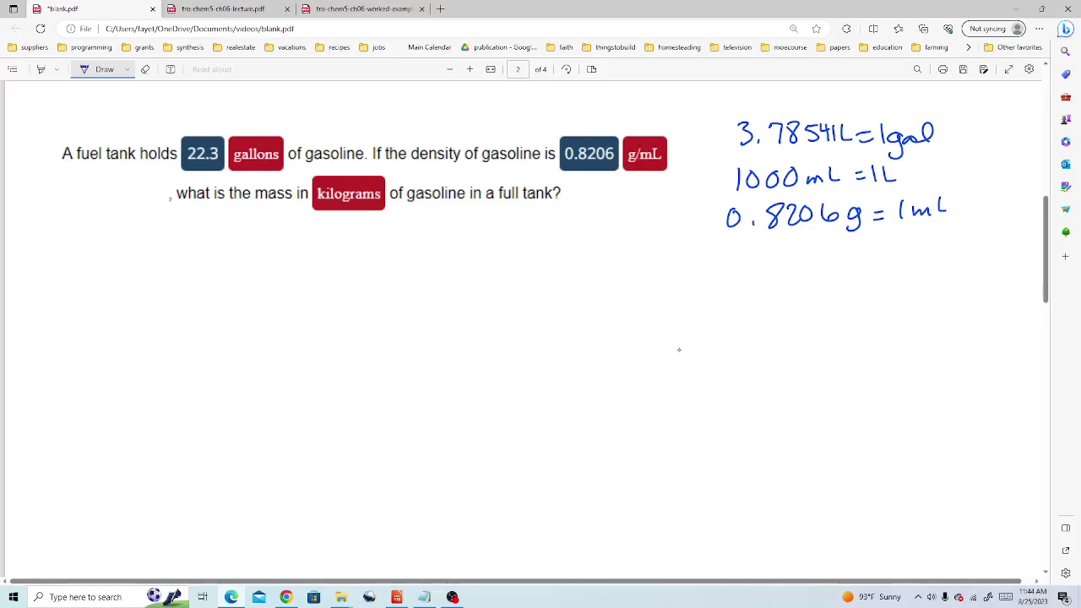
{"action": "left_click_drag", "start_coordinate": [732, 250], "coordinate": [739, 269]}
{"action": "left_click_drag", "start_coordinate": [748, 252], "coordinate": [757, 282]}
{"action": "left_click_drag", "start_coordinate": [772, 263], "coordinate": [784, 268]}
{"action": "mouse_move", "coordinate": [796, 249]}
{"action": "left_mouse_down"}
{"action": "mouse_move", "coordinate": [796, 269]}
{"action": "mouse_move", "coordinate": [808, 251]}
{"action": "left_mouse_up"}
{"action": "left_click_drag", "start_coordinate": [821, 250], "coordinate": [822, 251]}
{"action": "mouse_move", "coordinate": [836, 249]}
{"action": "left_mouse_down"}
{"action": "mouse_move", "coordinate": [853, 252]}
{"action": "mouse_move", "coordinate": [848, 271]}
{"action": "left_mouse_up"}
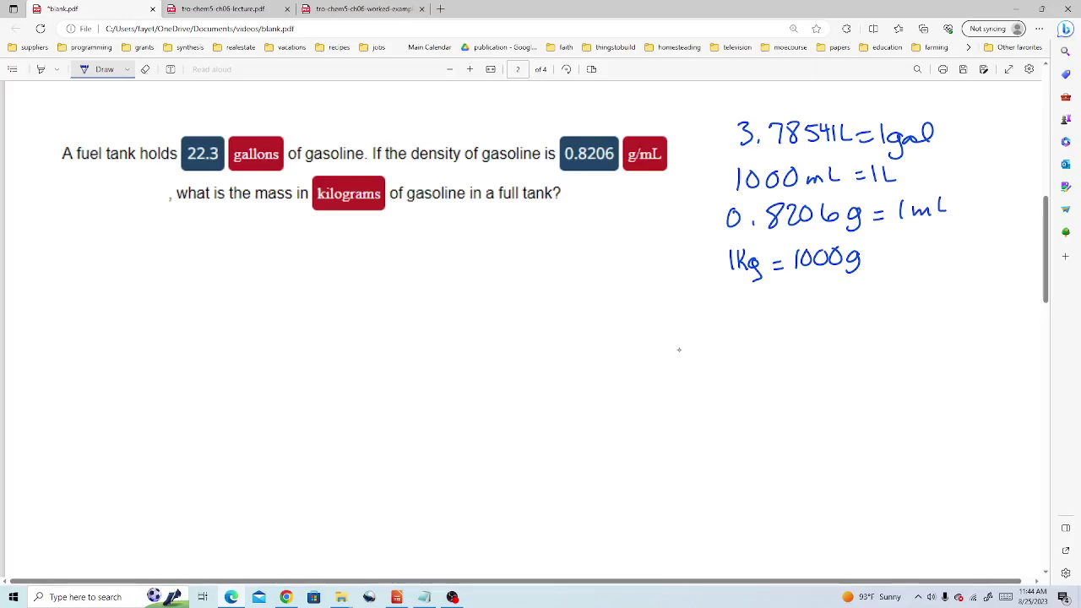
Write 22.3 gal, draw the grid, add 3.78541 L over 1 gal, and cancel gallons
{"action": "mouse_move", "coordinate": [107, 314]}
{"action": "left_mouse_down"}
{"action": "mouse_move", "coordinate": [121, 335]}
{"action": "mouse_move", "coordinate": [142, 322]}
{"action": "mouse_move", "coordinate": [169, 334]}
{"action": "mouse_move", "coordinate": [168, 352]}
{"action": "mouse_move", "coordinate": [190, 335]}
{"action": "left_mouse_up"}
{"action": "mouse_move", "coordinate": [203, 310]}
{"action": "left_mouse_down"}
{"action": "mouse_move", "coordinate": [201, 333]}
{"action": "mouse_move", "coordinate": [234, 382]}
{"action": "left_mouse_up"}
{"action": "left_click_drag", "start_coordinate": [128, 337], "coordinate": [332, 339]}
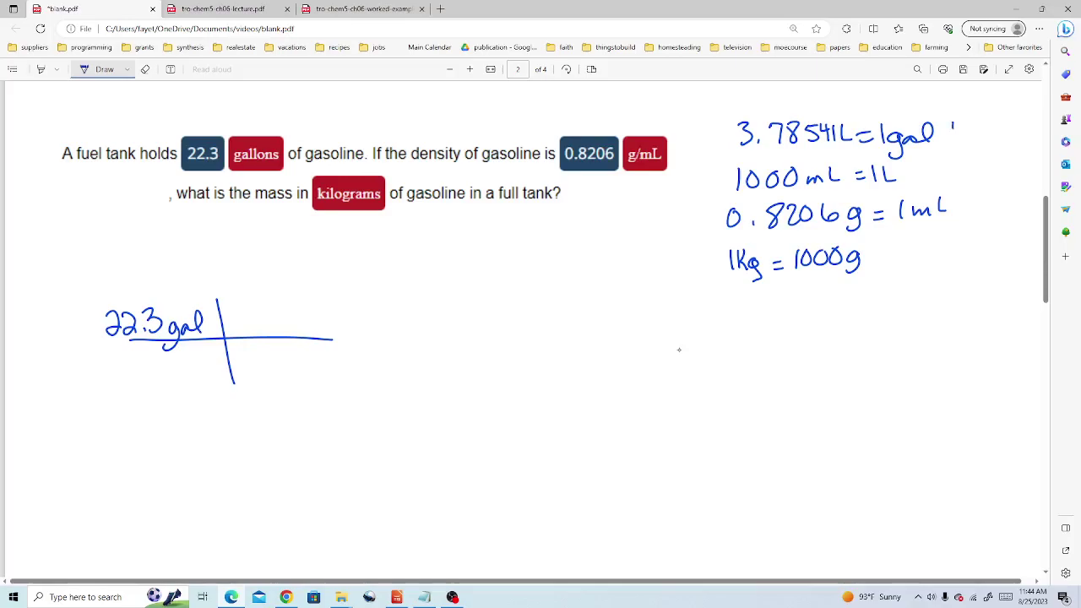
{"action": "left_click_drag", "start_coordinate": [953, 125], "coordinate": [980, 112]}
{"action": "mouse_move", "coordinate": [251, 356]}
{"action": "left_mouse_down"}
{"action": "mouse_move", "coordinate": [252, 381]}
{"action": "mouse_move", "coordinate": [269, 377]}
{"action": "mouse_move", "coordinate": [259, 390]}
{"action": "mouse_move", "coordinate": [297, 358]}
{"action": "mouse_move", "coordinate": [293, 377]}
{"action": "left_mouse_up"}
{"action": "mouse_move", "coordinate": [238, 309]}
{"action": "left_mouse_down"}
{"action": "mouse_move", "coordinate": [247, 317]}
{"action": "mouse_move", "coordinate": [239, 329]}
{"action": "mouse_move", "coordinate": [276, 328]}
{"action": "mouse_move", "coordinate": [288, 306]}
{"action": "mouse_move", "coordinate": [303, 319]}
{"action": "mouse_move", "coordinate": [336, 311]}
{"action": "mouse_move", "coordinate": [344, 323]}
{"action": "mouse_move", "coordinate": [363, 321]}
{"action": "mouse_move", "coordinate": [338, 340]}
{"action": "mouse_move", "coordinate": [391, 335]}
{"action": "left_mouse_up"}
{"action": "left_click", "coordinate": [259, 322]}
{"action": "left_click_drag", "start_coordinate": [368, 289], "coordinate": [373, 365]}
{"action": "left_click_drag", "start_coordinate": [261, 386], "coordinate": [295, 353]}
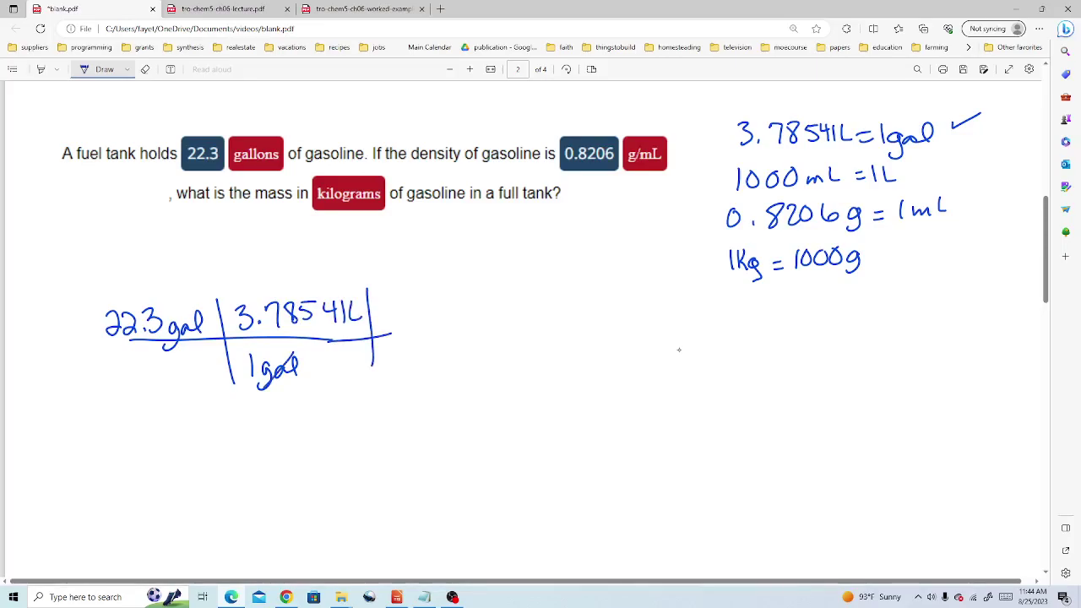
{"action": "left_click_drag", "start_coordinate": [169, 349], "coordinate": [182, 335]}
Add the 1000 mL over 1 L factor, tick its equality, and cancel the litre units
{"action": "left_click_drag", "start_coordinate": [348, 336], "coordinate": [453, 323]}
{"action": "left_click_drag", "start_coordinate": [915, 158], "coordinate": [944, 149]}
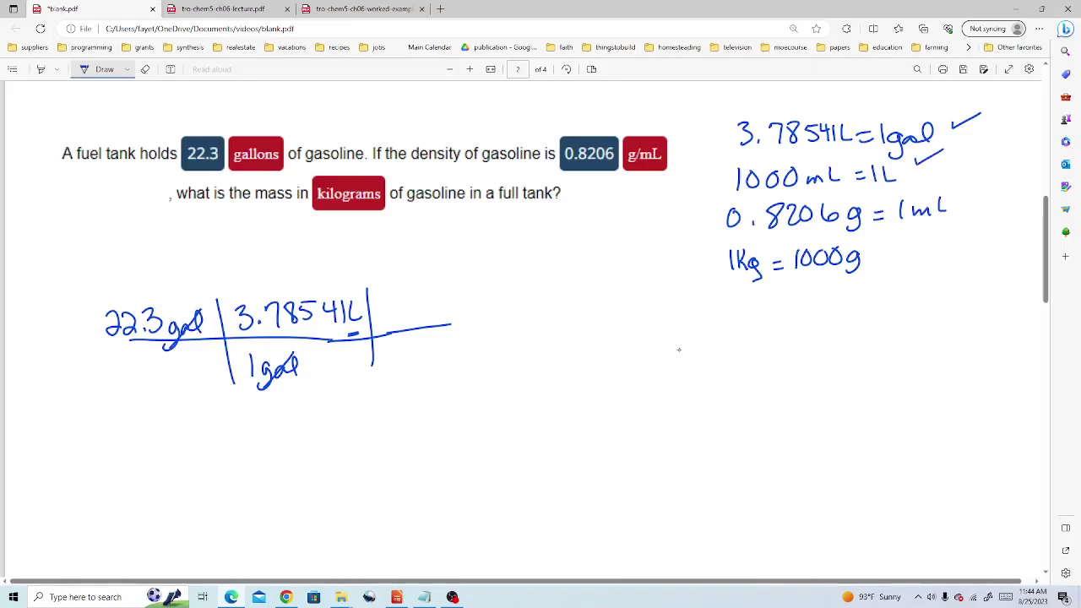
{"action": "mouse_move", "coordinate": [387, 308]}
{"action": "left_mouse_down"}
{"action": "mouse_move", "coordinate": [386, 326]}
{"action": "mouse_move", "coordinate": [399, 307]}
{"action": "mouse_move", "coordinate": [462, 310]}
{"action": "left_mouse_up"}
{"action": "left_click_drag", "start_coordinate": [403, 345], "coordinate": [402, 361]}
{"action": "mouse_move", "coordinate": [414, 343]}
{"action": "left_mouse_down"}
{"action": "mouse_move", "coordinate": [425, 353]}
{"action": "mouse_move", "coordinate": [495, 319]}
{"action": "left_mouse_up"}
{"action": "left_click_drag", "start_coordinate": [423, 340], "coordinate": [412, 365]}
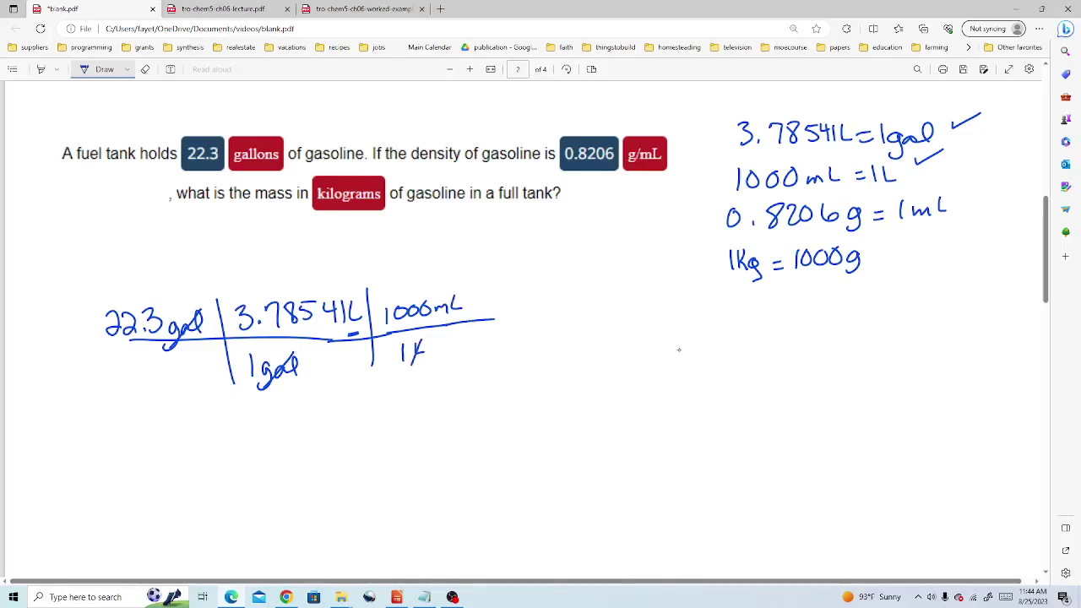
{"action": "left_click_drag", "start_coordinate": [362, 301], "coordinate": [345, 334]}
{"action": "left_click_drag", "start_coordinate": [440, 321], "coordinate": [461, 319]}
Add the 0.8206 g over 1 mL density factor and cancel the millilitre units
{"action": "left_click_drag", "start_coordinate": [957, 199], "coordinate": [993, 188]}
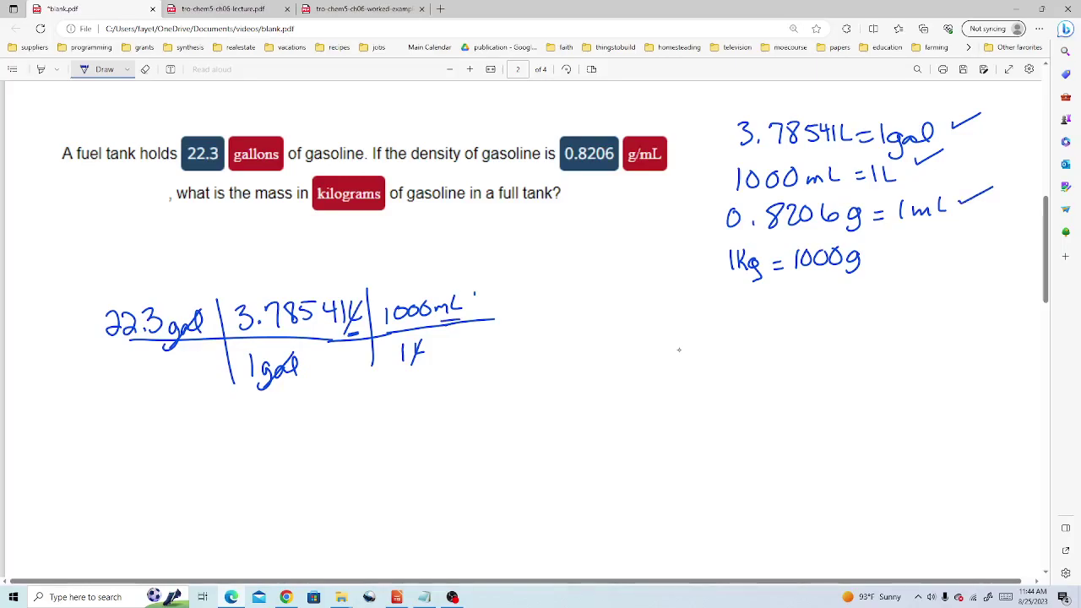
{"action": "mouse_move", "coordinate": [474, 294]}
{"action": "left_mouse_down"}
{"action": "mouse_move", "coordinate": [474, 356]}
{"action": "mouse_move", "coordinate": [571, 320]}
{"action": "left_mouse_up"}
{"action": "mouse_move", "coordinate": [490, 297]}
{"action": "left_mouse_down"}
{"action": "mouse_move", "coordinate": [538, 312]}
{"action": "mouse_move", "coordinate": [545, 296]}
{"action": "mouse_move", "coordinate": [582, 308]}
{"action": "mouse_move", "coordinate": [572, 319]}
{"action": "left_mouse_up"}
{"action": "left_click", "coordinate": [495, 311]}
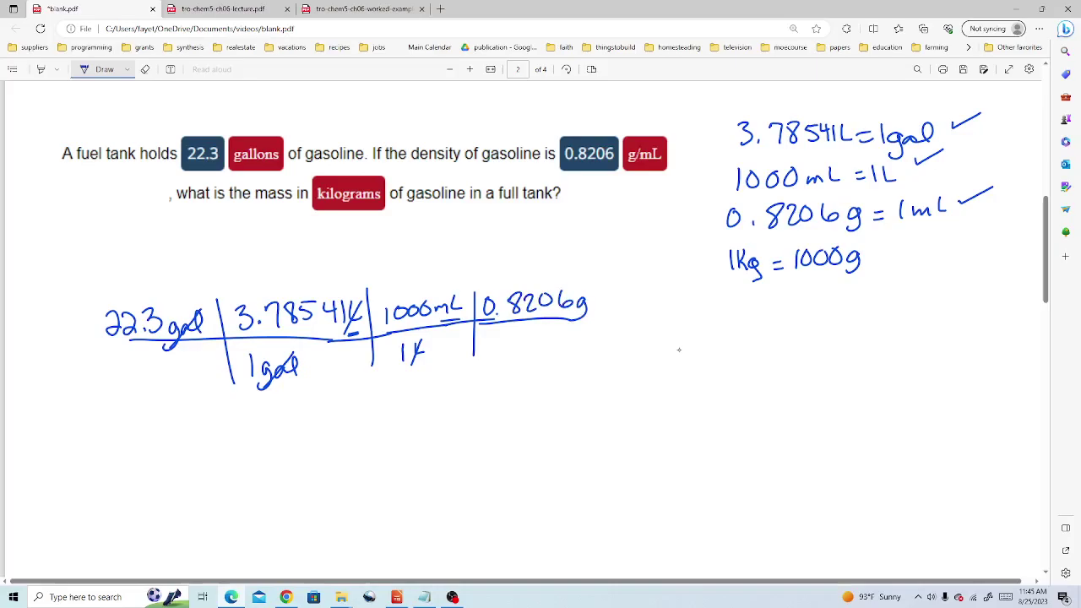
{"action": "mouse_move", "coordinate": [506, 341]}
{"action": "left_mouse_down"}
{"action": "mouse_move", "coordinate": [506, 355]}
{"action": "mouse_move", "coordinate": [563, 349]}
{"action": "mouse_move", "coordinate": [603, 319]}
{"action": "left_mouse_up"}
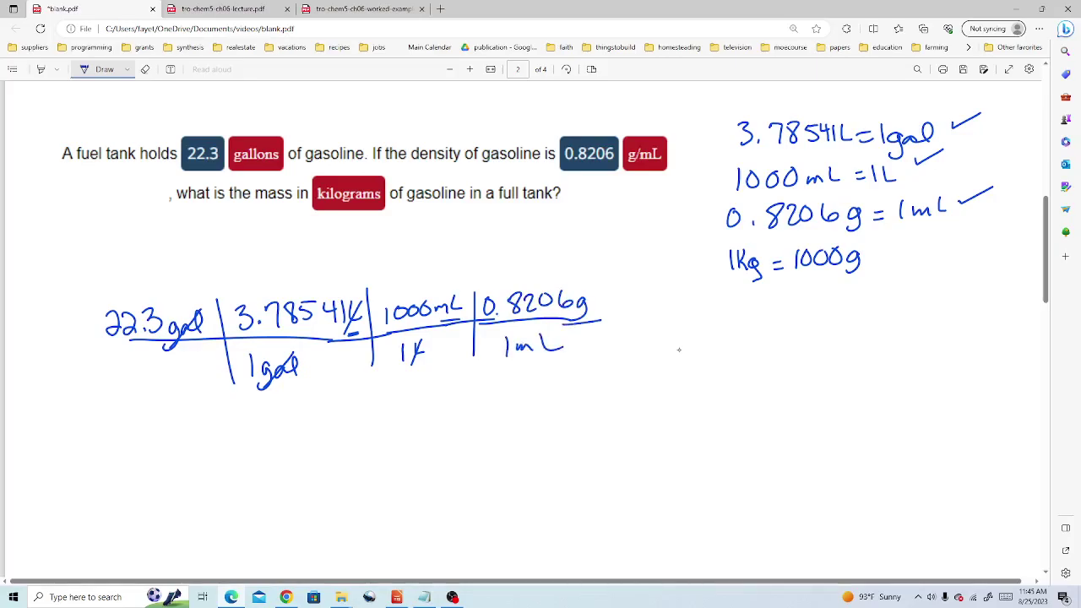
{"action": "left_click_drag", "start_coordinate": [589, 279], "coordinate": [587, 368]}
{"action": "left_click_drag", "start_coordinate": [594, 321], "coordinate": [699, 317]}
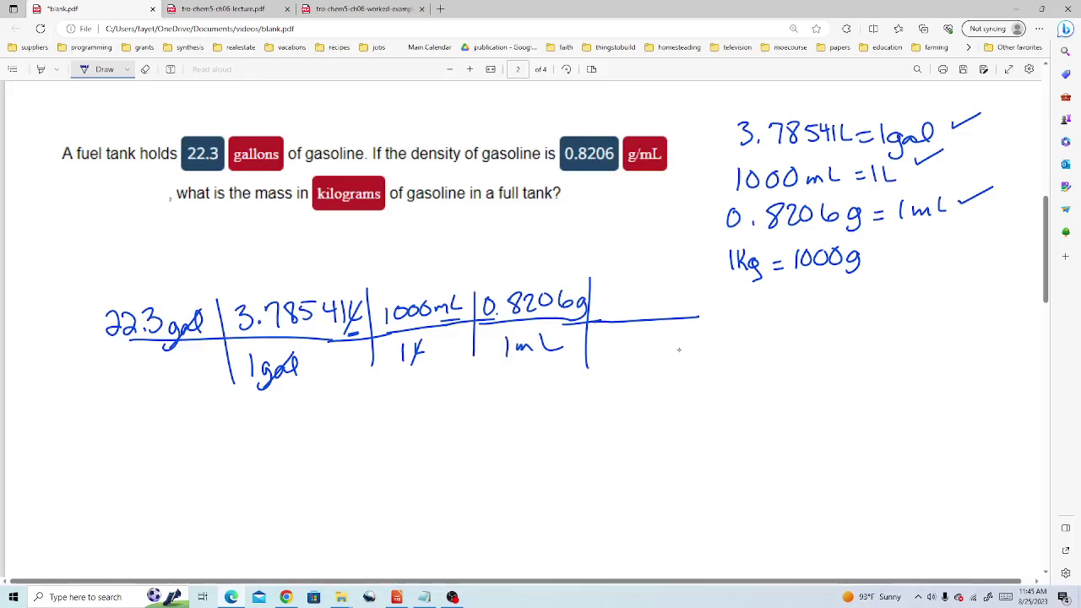
{"action": "left_click_drag", "start_coordinate": [513, 360], "coordinate": [551, 332]}
{"action": "left_click_drag", "start_coordinate": [436, 326], "coordinate": [457, 294]}
{"action": "left_click_drag", "start_coordinate": [564, 324], "coordinate": [588, 314]}
Add the 1 kg over 1000 g factor and cancel the gram units
{"action": "left_click_drag", "start_coordinate": [873, 251], "coordinate": [903, 239]}
{"action": "mouse_move", "coordinate": [599, 336]}
{"action": "left_mouse_down"}
{"action": "mouse_move", "coordinate": [598, 362]}
{"action": "mouse_move", "coordinate": [613, 339]}
{"action": "mouse_move", "coordinate": [645, 338]}
{"action": "mouse_move", "coordinate": [661, 363]}
{"action": "left_mouse_up"}
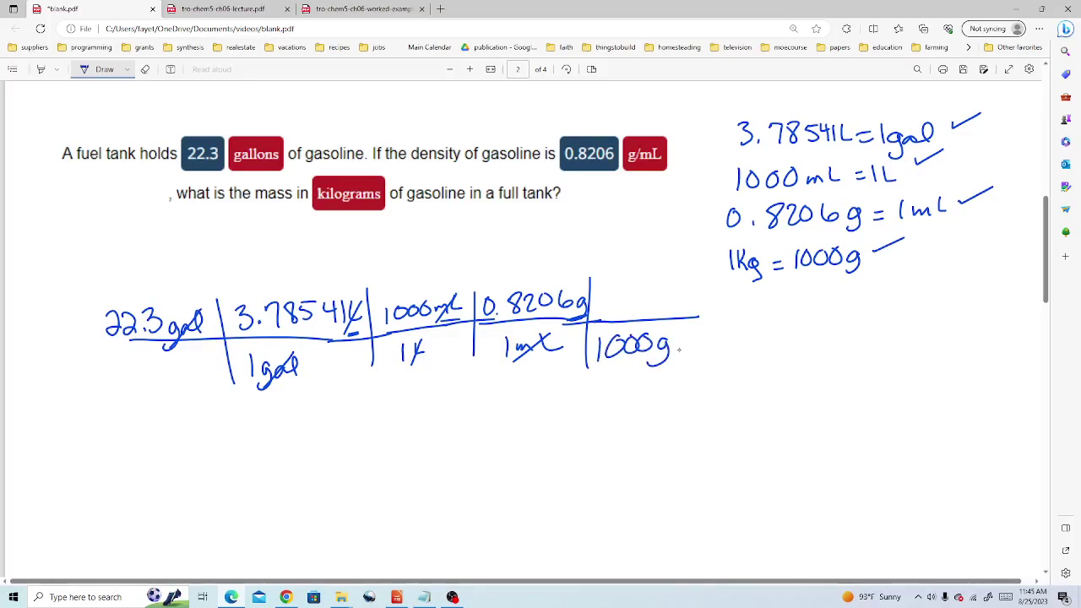
{"action": "mouse_move", "coordinate": [615, 293]}
{"action": "left_mouse_down"}
{"action": "mouse_move", "coordinate": [615, 314]}
{"action": "mouse_move", "coordinate": [632, 313]}
{"action": "left_mouse_up"}
{"action": "left_click_drag", "start_coordinate": [650, 301], "coordinate": [645, 321]}
{"action": "left_click_drag", "start_coordinate": [651, 363], "coordinate": [668, 333]}
{"action": "left_click_drag", "start_coordinate": [572, 316], "coordinate": [583, 288]}
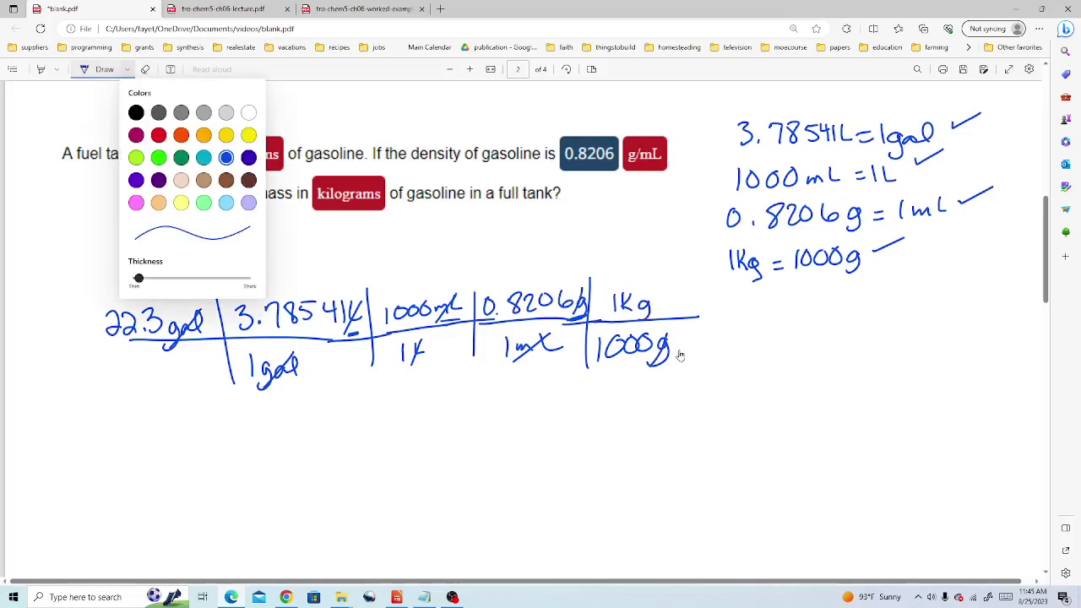
In yellow ink, trace arcs along the unit path and draw an equals sign after the grid
{"action": "left_click", "coordinate": [249, 135]}
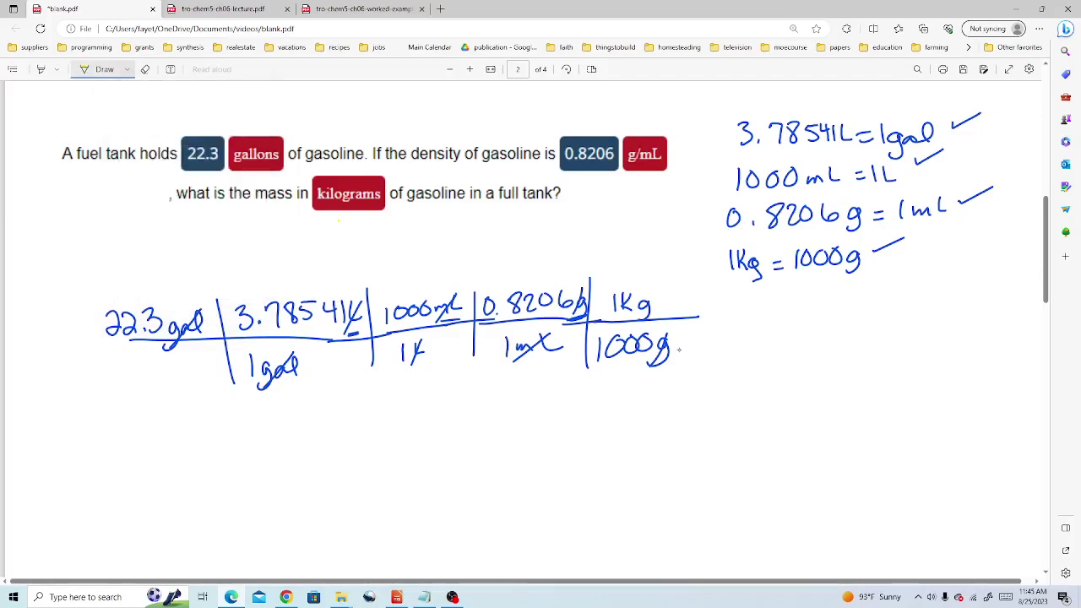
{"action": "mouse_move", "coordinate": [183, 297]}
{"action": "left_mouse_down"}
{"action": "mouse_move", "coordinate": [278, 282]}
{"action": "mouse_move", "coordinate": [519, 279]}
{"action": "mouse_move", "coordinate": [575, 250]}
{"action": "mouse_move", "coordinate": [639, 273]}
{"action": "left_mouse_up"}
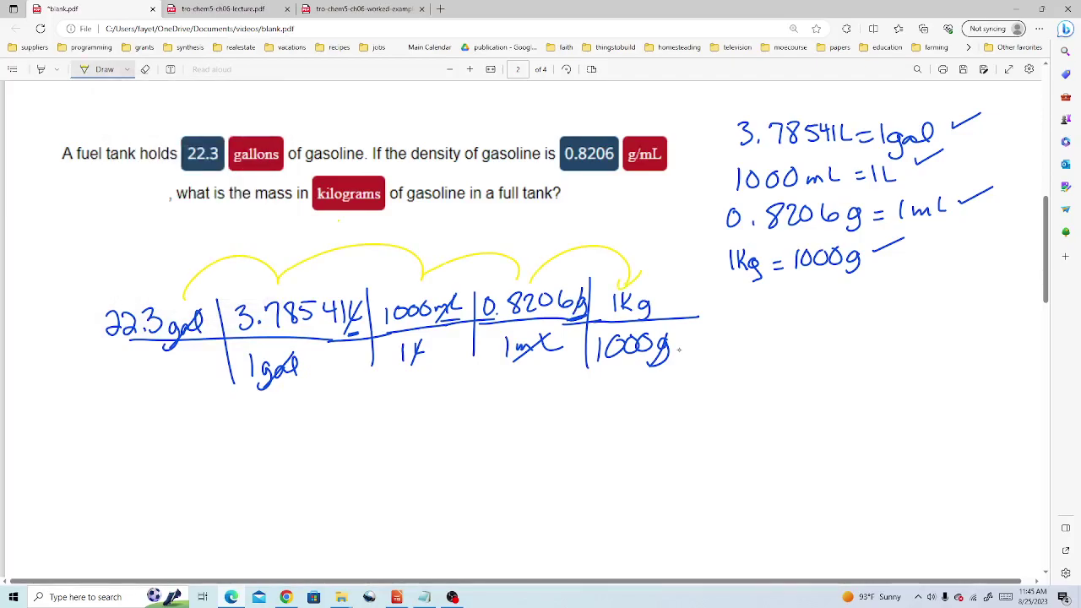
{"action": "left_click_drag", "start_coordinate": [705, 319], "coordinate": [721, 318]}
{"action": "left_click_drag", "start_coordinate": [711, 330], "coordinate": [724, 329]}
Write the result 69.3 Kg in blue ink, then return to Aktiv Chemistry in Chrome
{"action": "left_click", "coordinate": [127, 70]}
{"action": "left_click", "coordinate": [248, 157]}
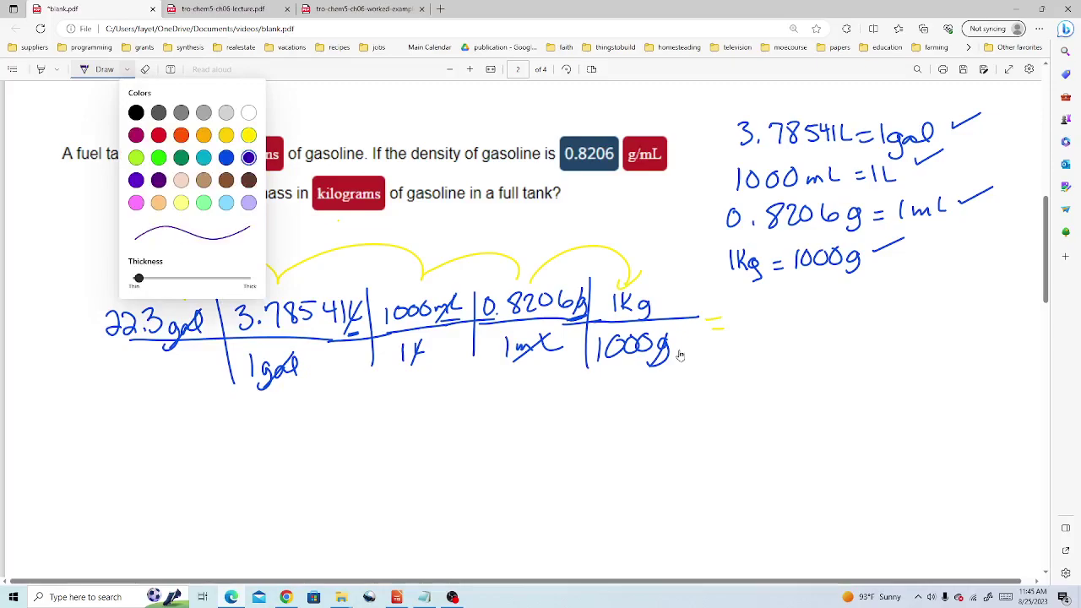
{"action": "left_click", "coordinate": [377, 486]}
{"action": "mouse_move", "coordinate": [747, 306]}
{"action": "left_mouse_down"}
{"action": "mouse_move", "coordinate": [737, 317]}
{"action": "mouse_move", "coordinate": [764, 327]}
{"action": "mouse_move", "coordinate": [835, 323]}
{"action": "left_mouse_up"}
{"action": "left_click", "coordinate": [776, 322]}
{"action": "left_click_drag", "start_coordinate": [851, 310], "coordinate": [840, 337]}
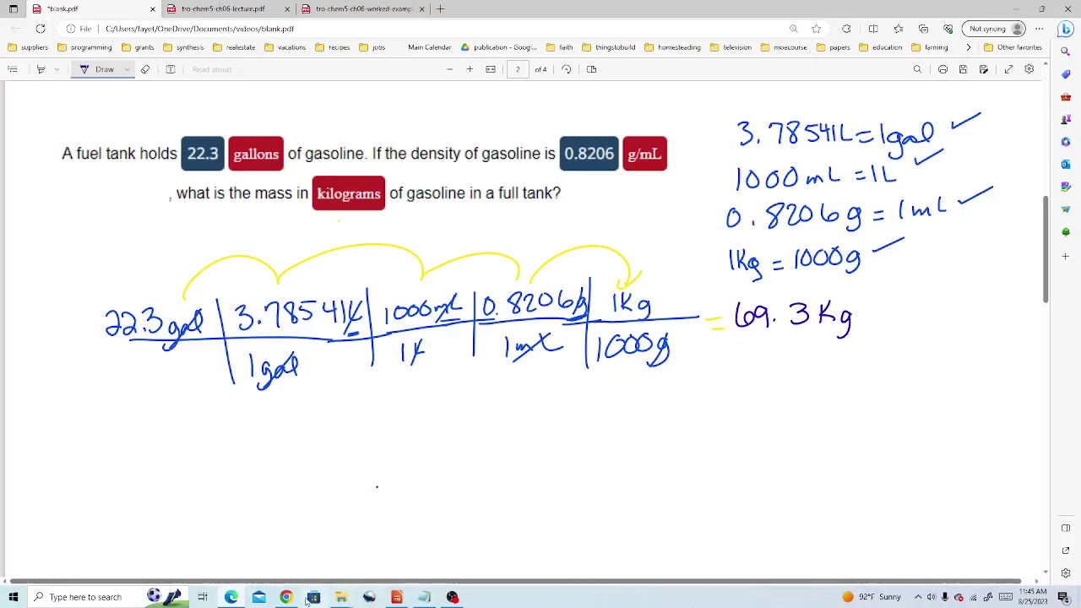
{"action": "left_click", "coordinate": [342, 498]}
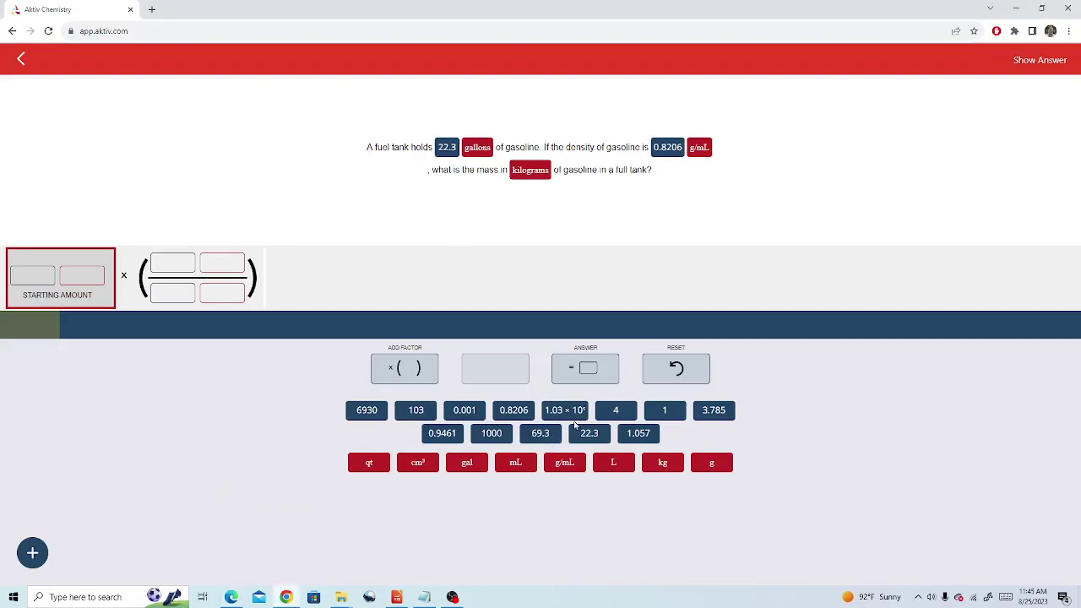
Set the starting amount to 22.3 gal and add a 3.785 L over 1 gal factor
{"action": "left_click_drag", "start_coordinate": [589, 438], "coordinate": [47, 298]}
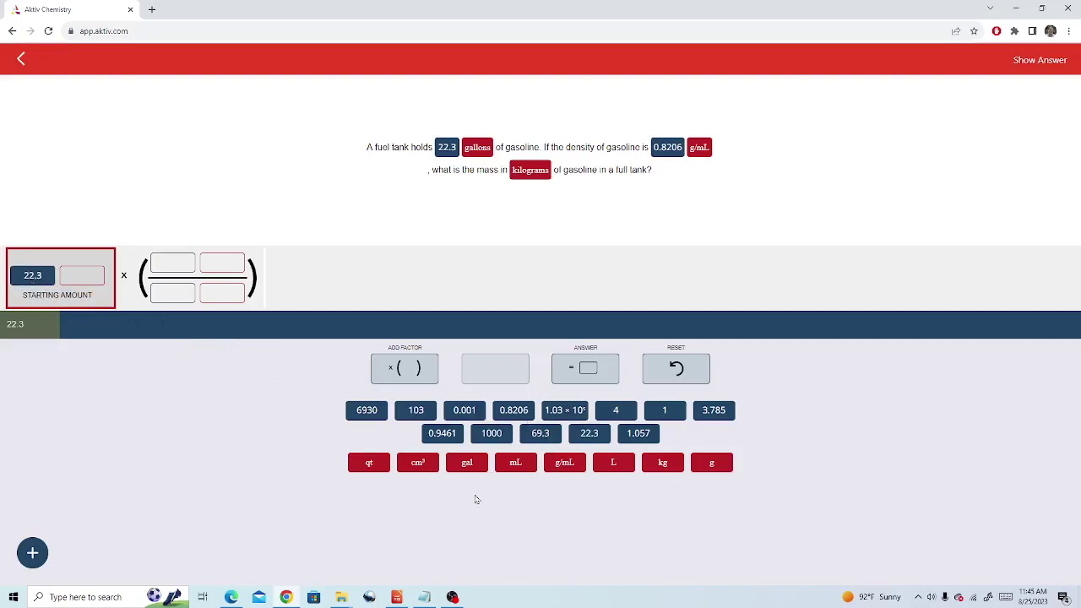
{"action": "left_click_drag", "start_coordinate": [478, 467], "coordinate": [91, 284]}
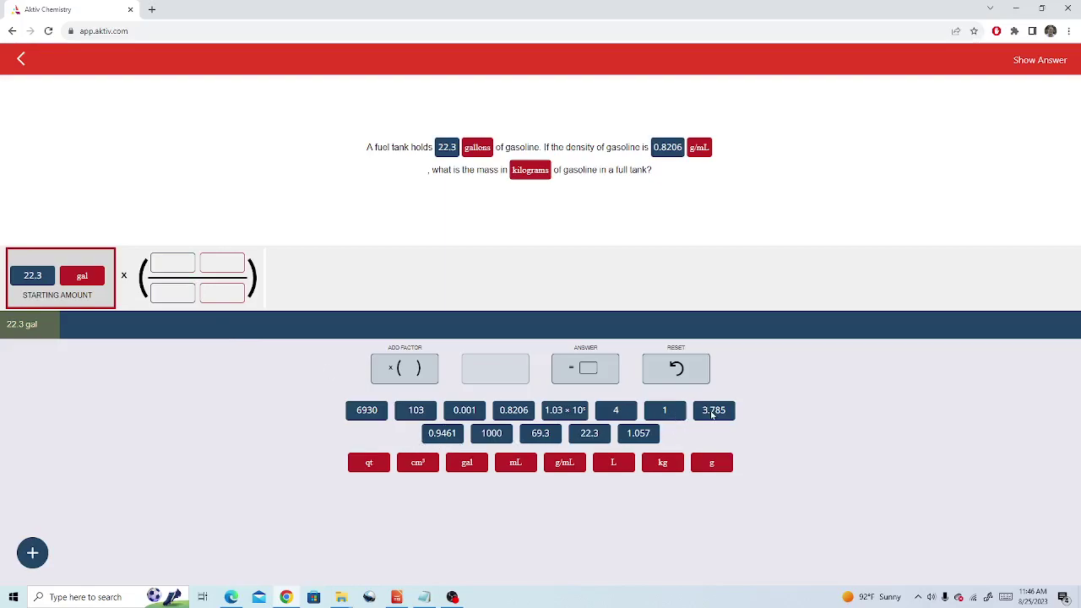
{"action": "left_click_drag", "start_coordinate": [712, 414], "coordinate": [167, 265]}
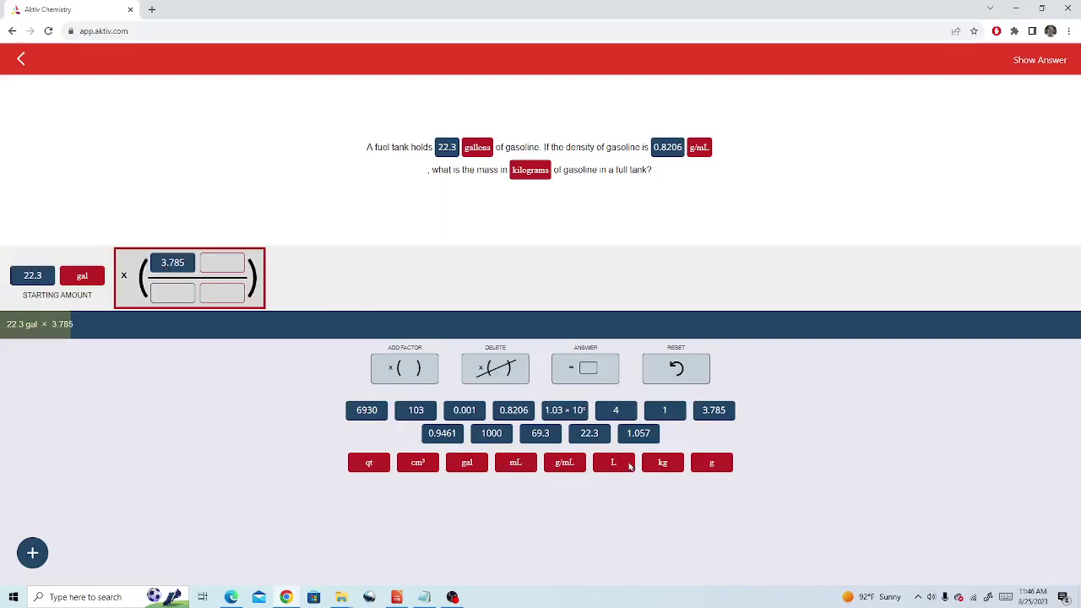
{"action": "left_click_drag", "start_coordinate": [618, 466], "coordinate": [221, 267]}
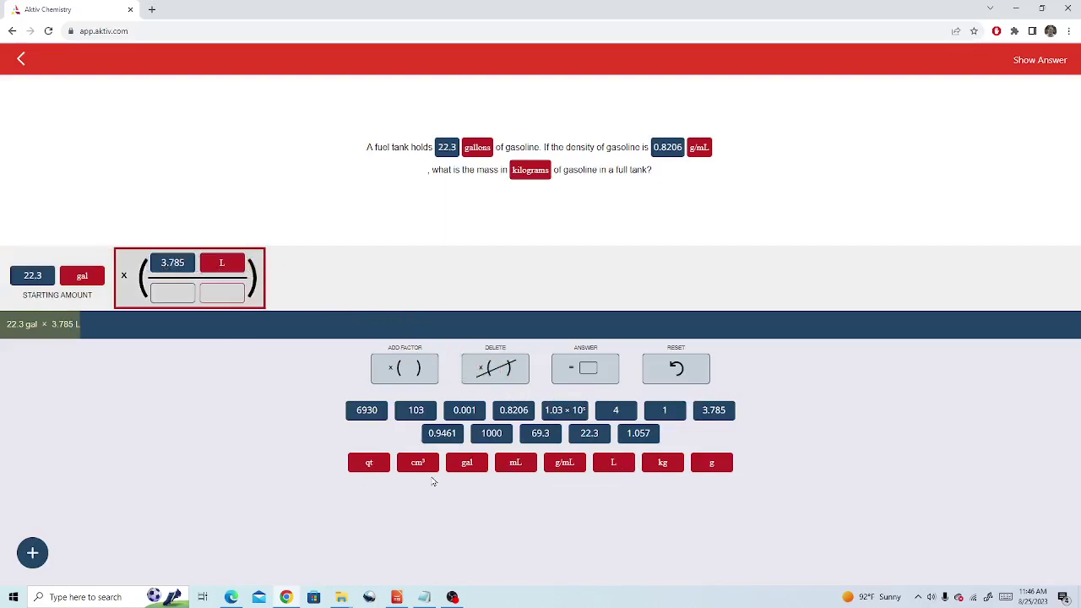
{"action": "left_click_drag", "start_coordinate": [467, 463], "coordinate": [222, 293]}
{"action": "left_click_drag", "start_coordinate": [664, 411], "coordinate": [168, 297]}
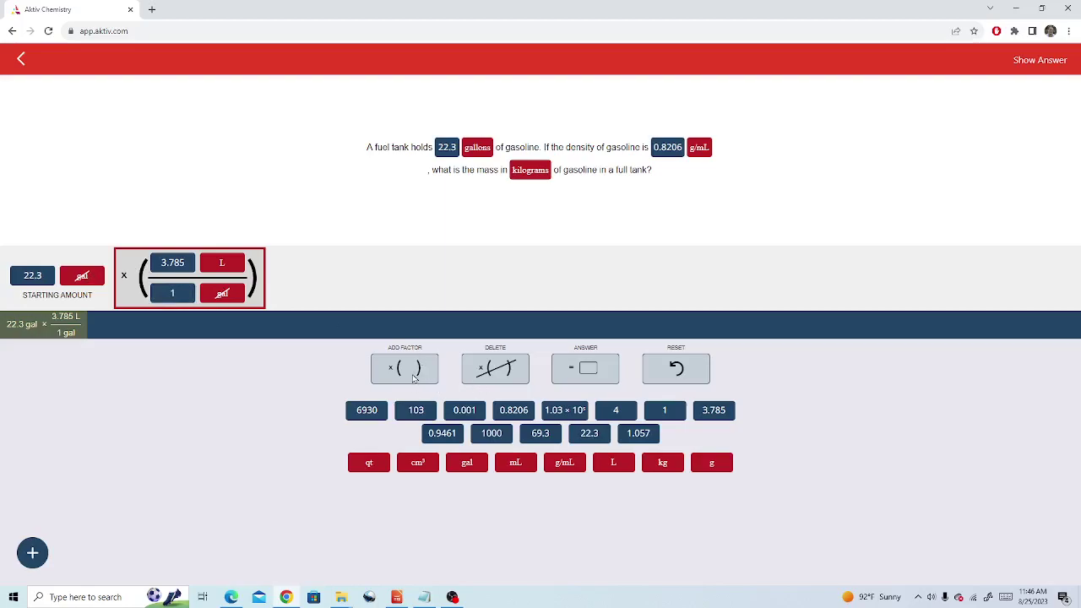
Add a second factor of 1000 mL over 1 L so litres cancel
{"action": "left_click", "coordinate": [414, 378]}
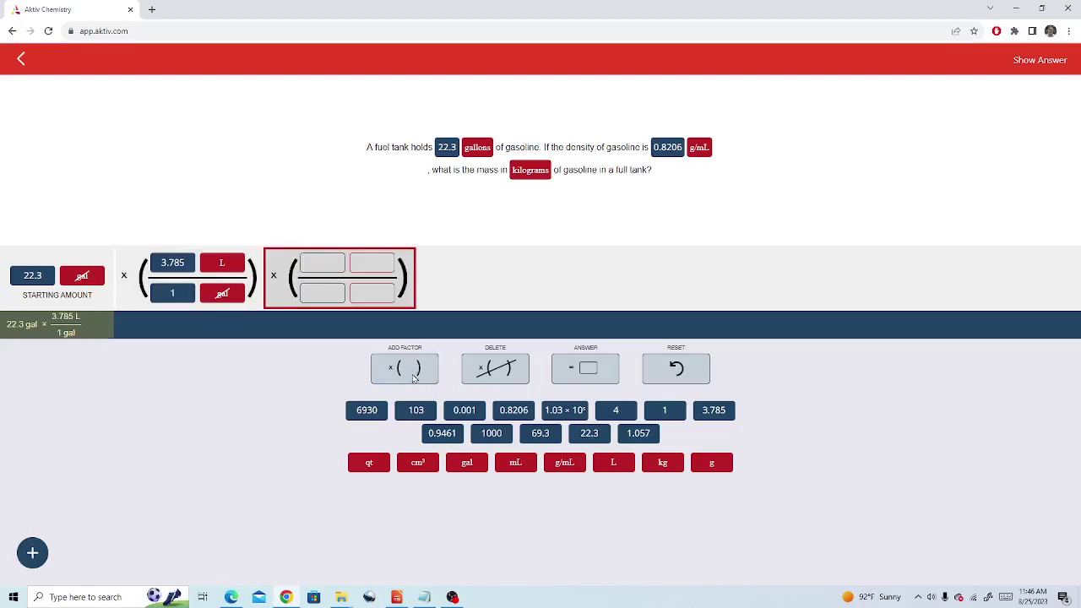
{"action": "left_click", "coordinate": [604, 465]}
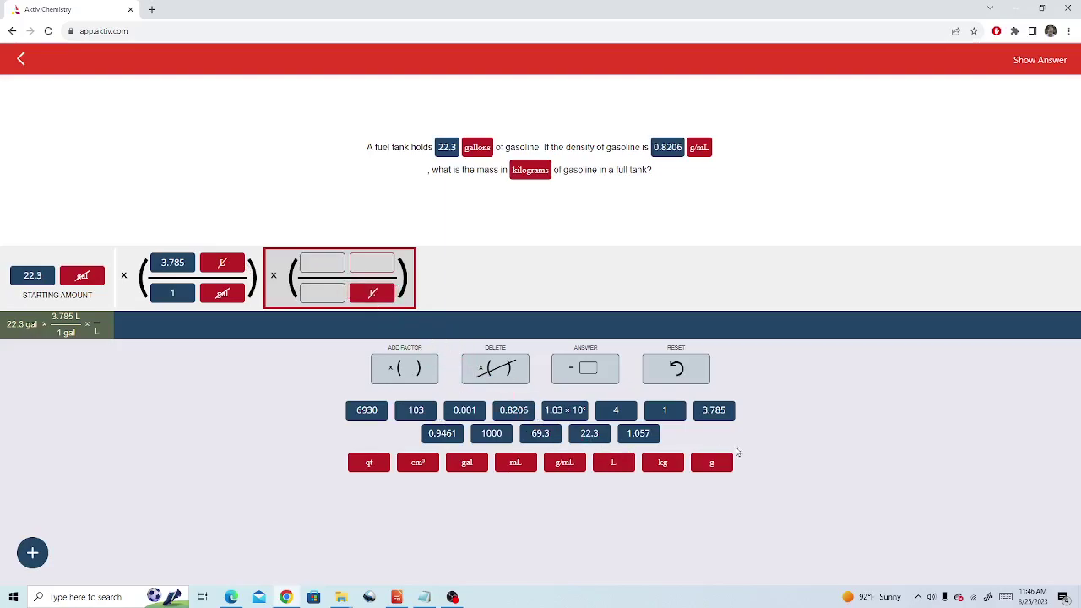
{"action": "left_click", "coordinate": [675, 414]}
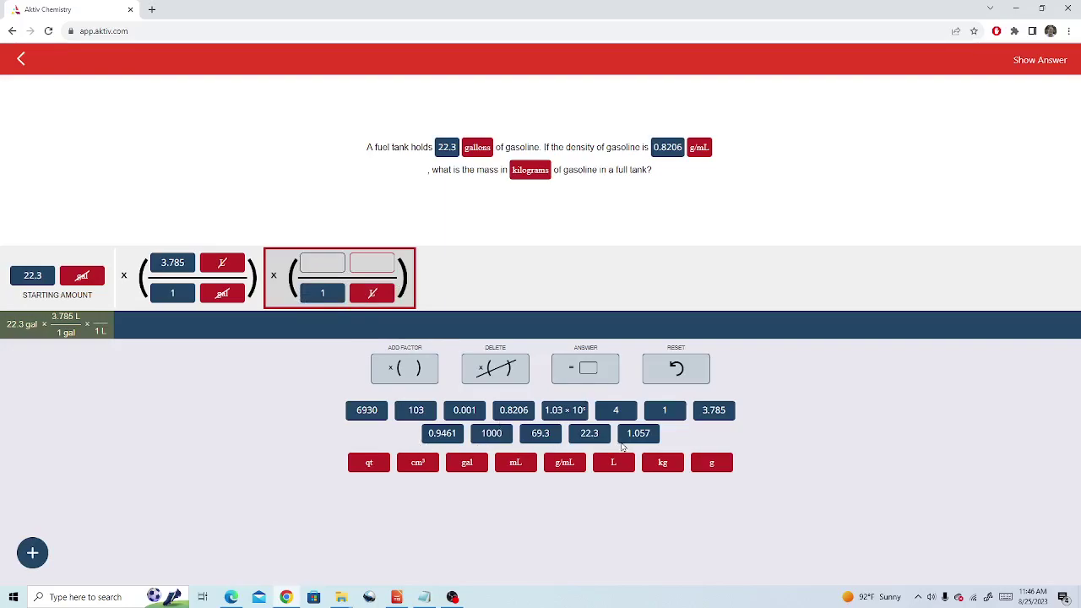
{"action": "left_click", "coordinate": [491, 432]}
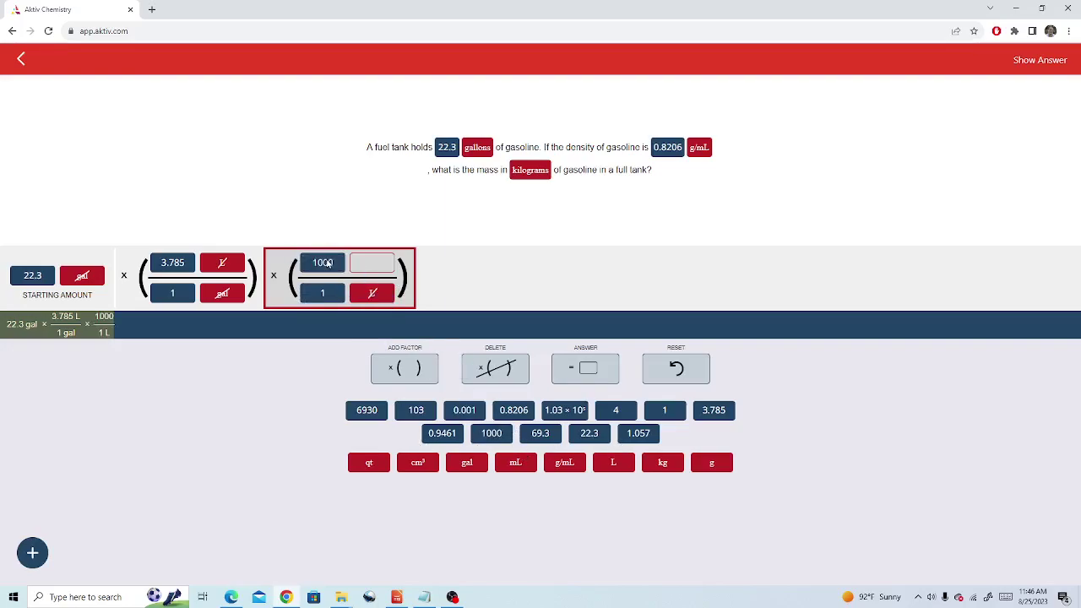
{"action": "left_click", "coordinate": [513, 463]}
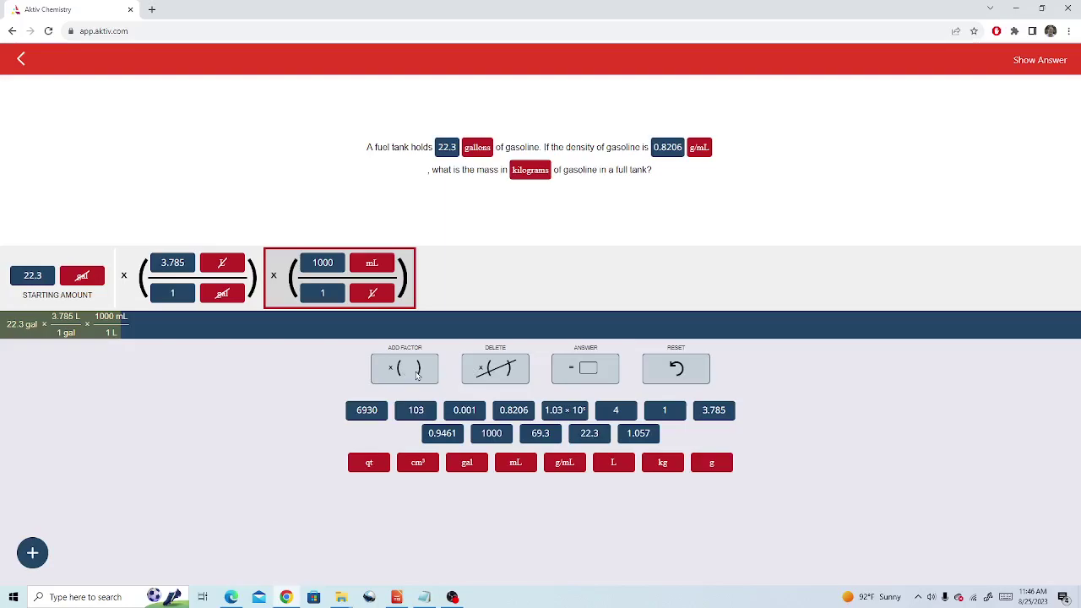
Add a third factor of 0.8206 g over 1 mL so millilitres cancel
{"action": "left_click", "coordinate": [415, 376]}
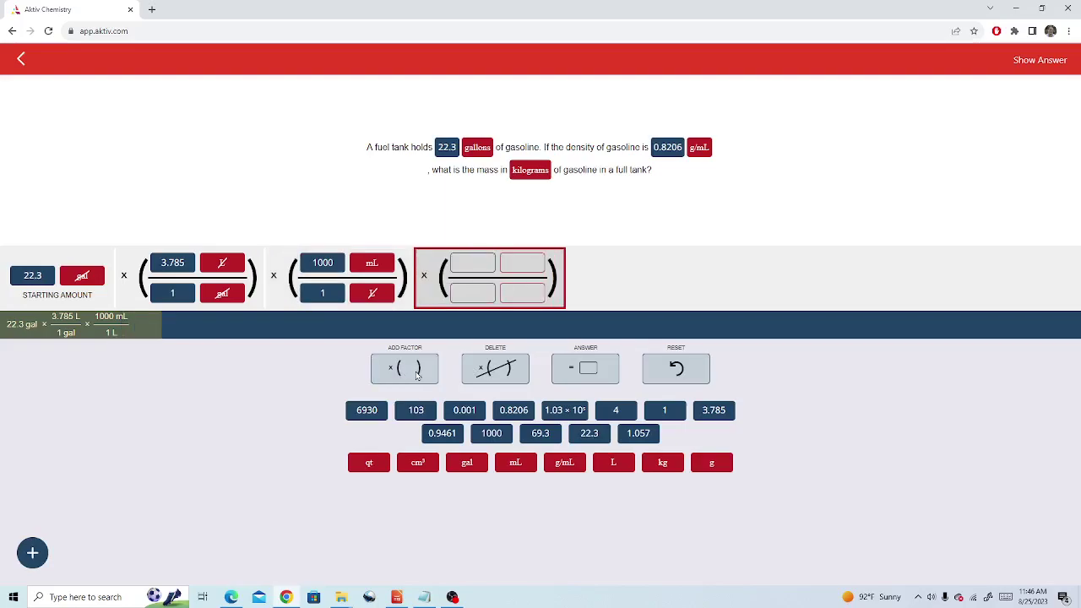
{"action": "left_click_drag", "start_coordinate": [515, 412], "coordinate": [477, 271]}
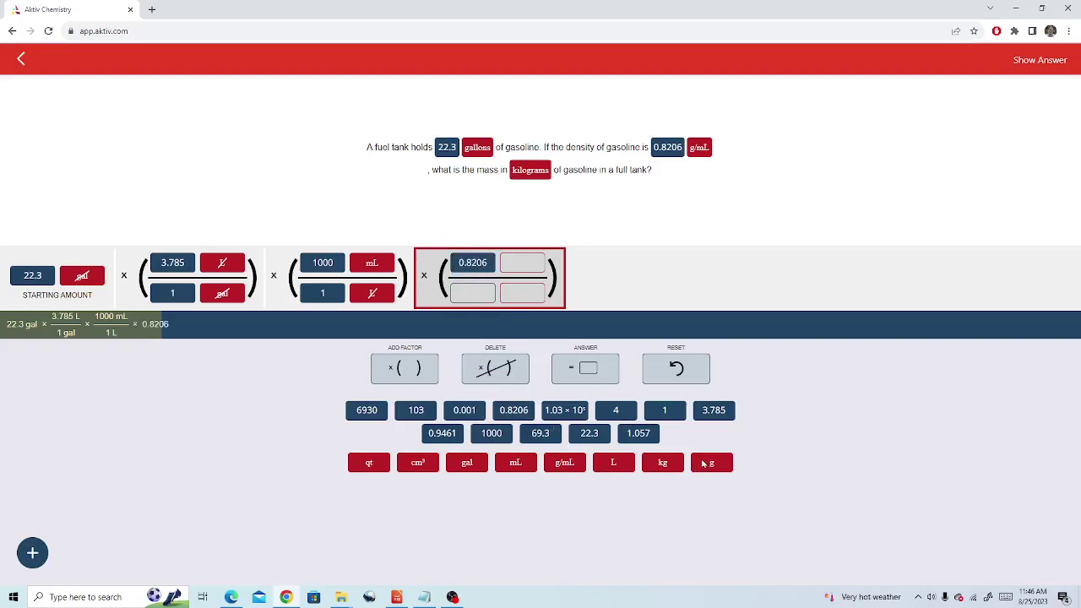
{"action": "left_click_drag", "start_coordinate": [701, 463], "coordinate": [521, 264]}
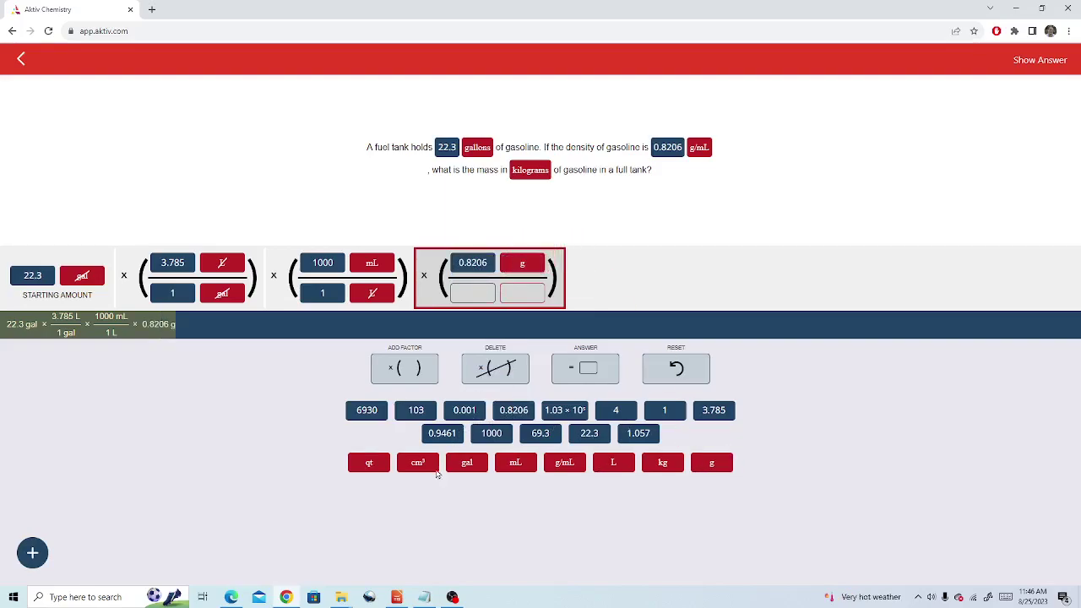
{"action": "left_click_drag", "start_coordinate": [516, 463], "coordinate": [523, 302]}
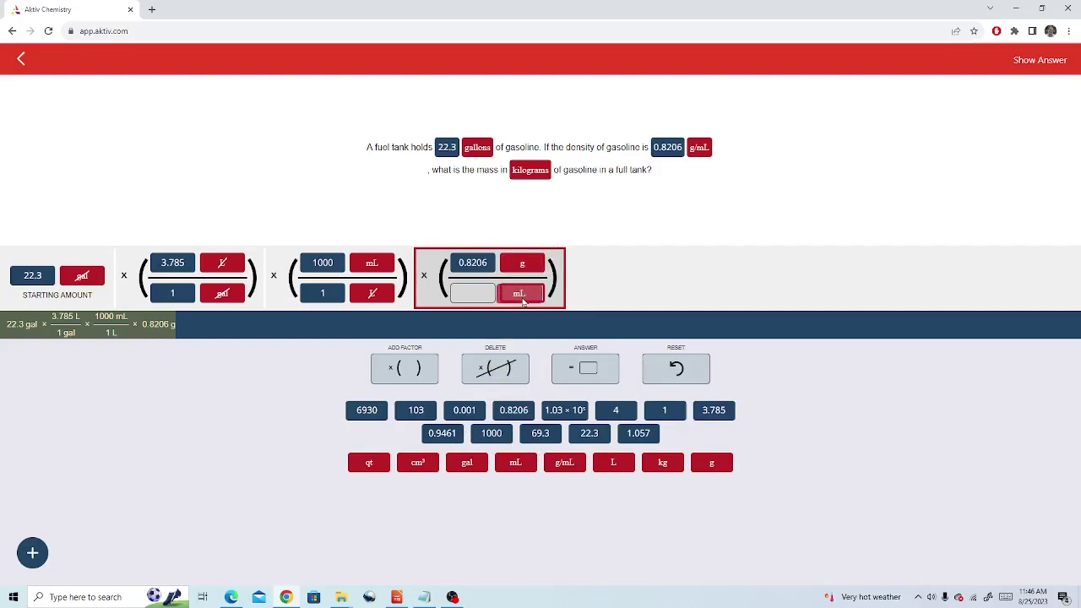
{"action": "left_click_drag", "start_coordinate": [664, 411], "coordinate": [478, 297]}
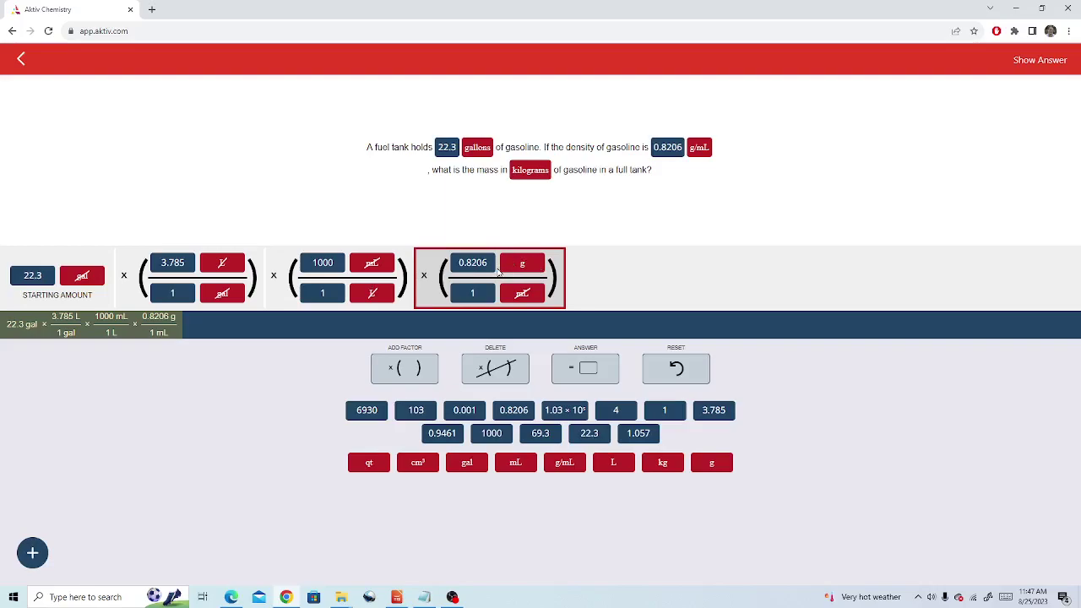
Append a fourth factor with 1 kg on top and 1000 g below
{"action": "left_click", "coordinate": [422, 373]}
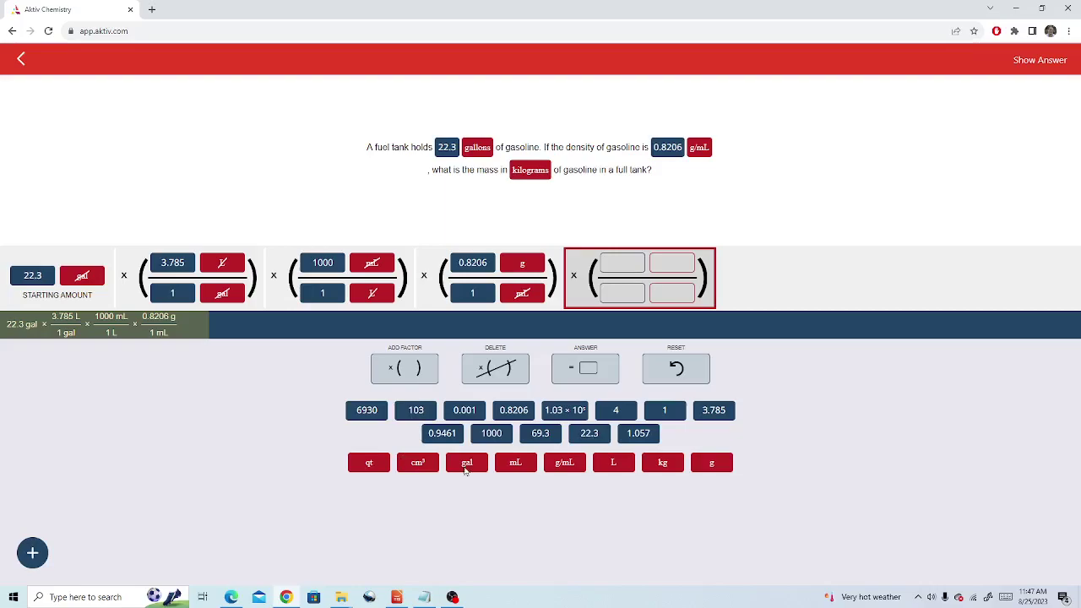
{"action": "left_click_drag", "start_coordinate": [659, 462], "coordinate": [667, 276]}
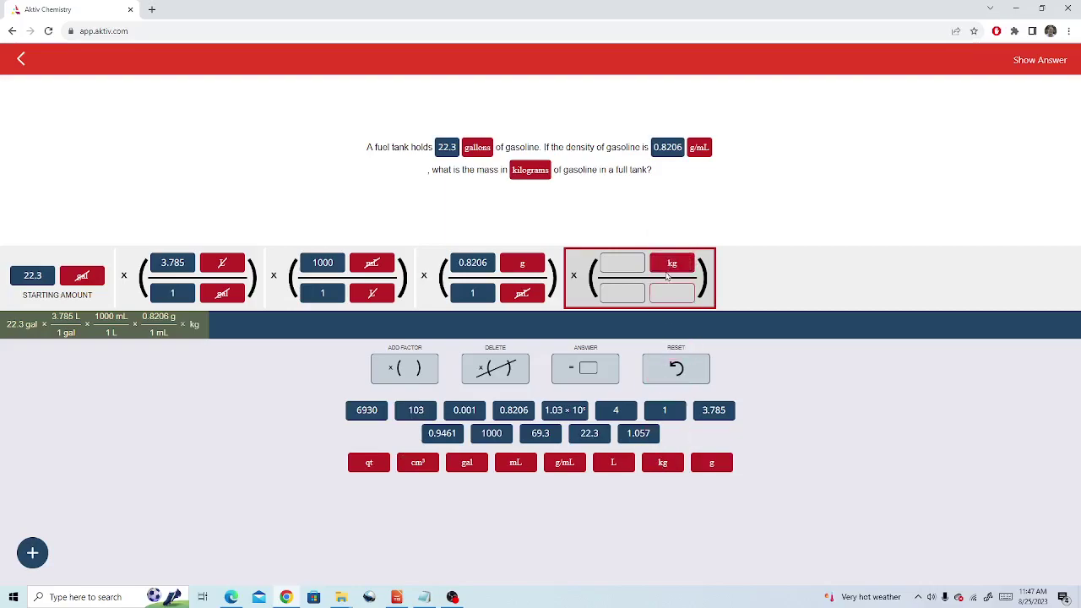
{"action": "left_click_drag", "start_coordinate": [667, 412], "coordinate": [623, 263]}
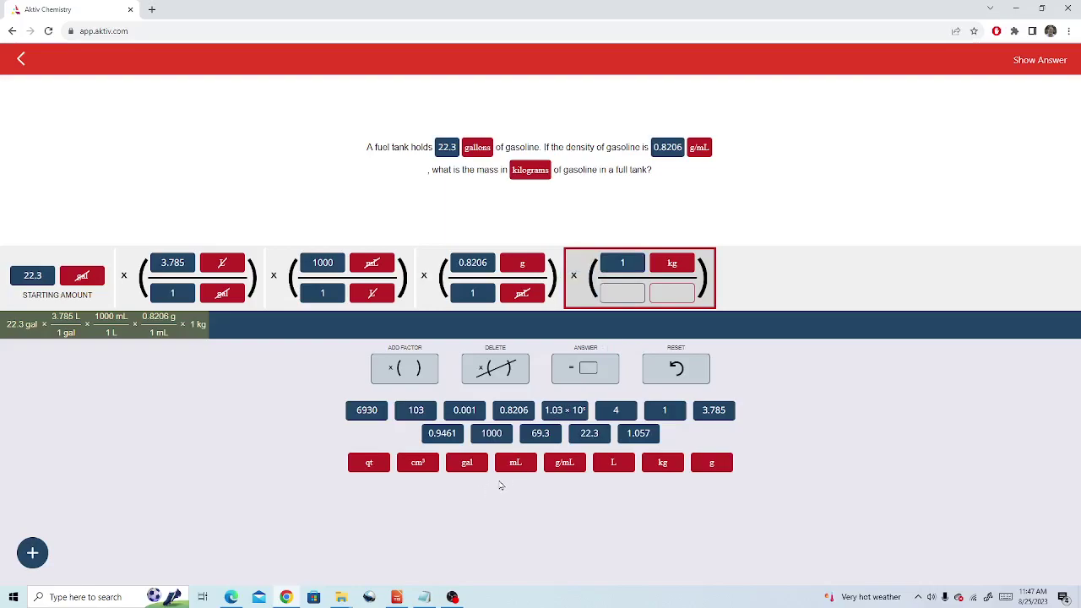
{"action": "left_click_drag", "start_coordinate": [491, 432], "coordinate": [622, 293]}
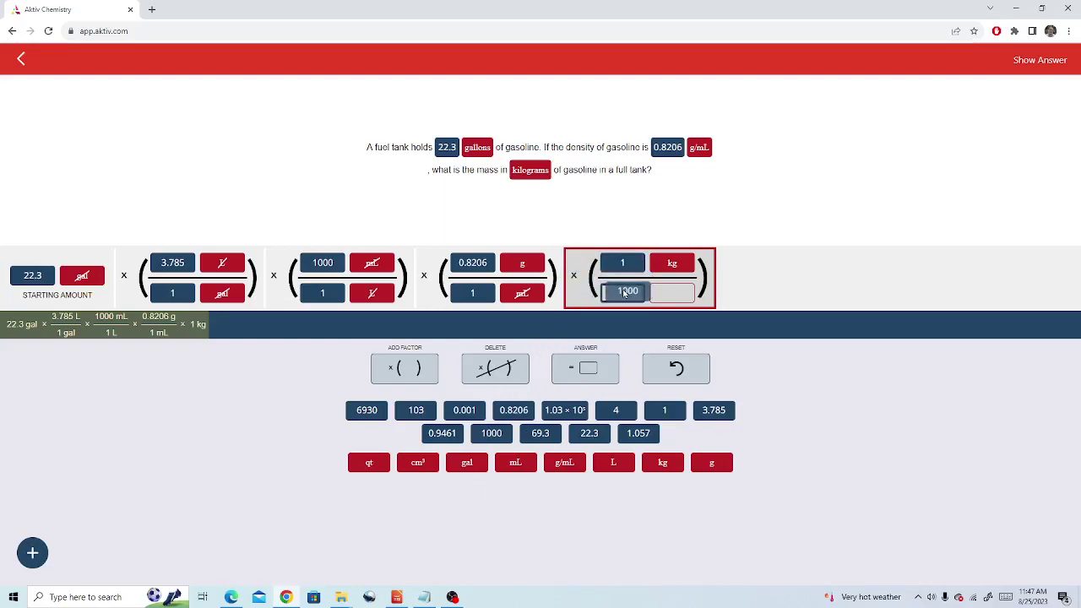
{"action": "left_click_drag", "start_coordinate": [714, 463], "coordinate": [674, 307]}
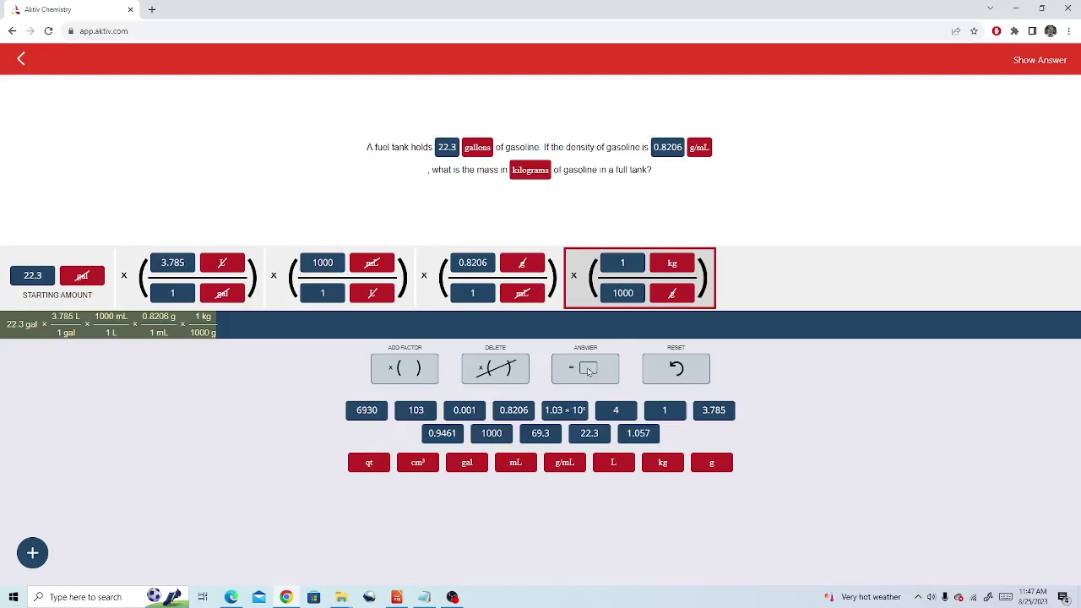
Enter 69.3 kg as the answer and check it with Show Answer
{"action": "left_click", "coordinate": [590, 372]}
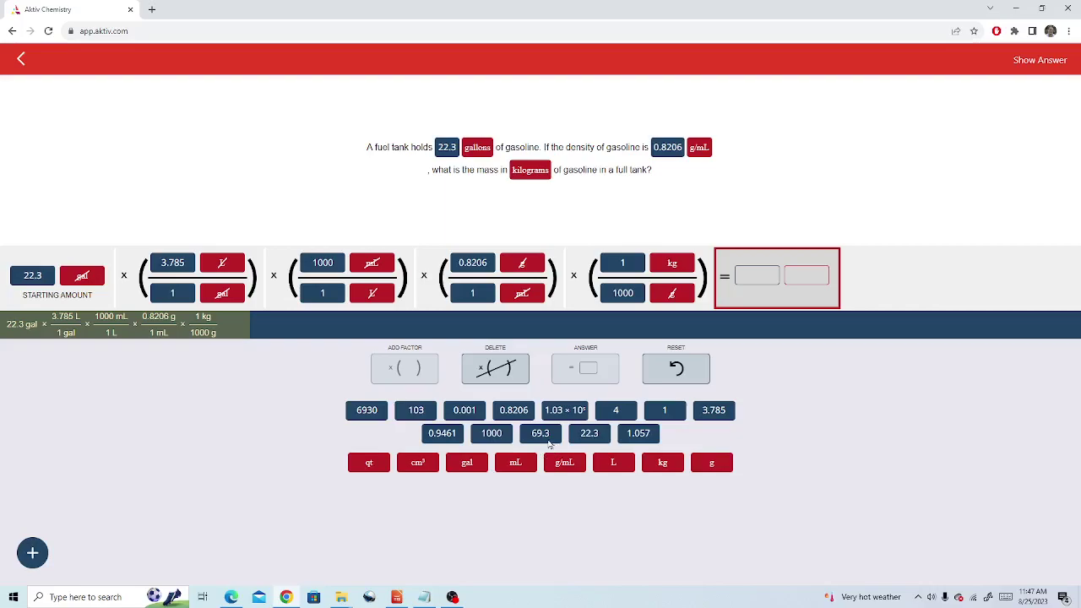
{"action": "left_click_drag", "start_coordinate": [544, 437], "coordinate": [766, 279]}
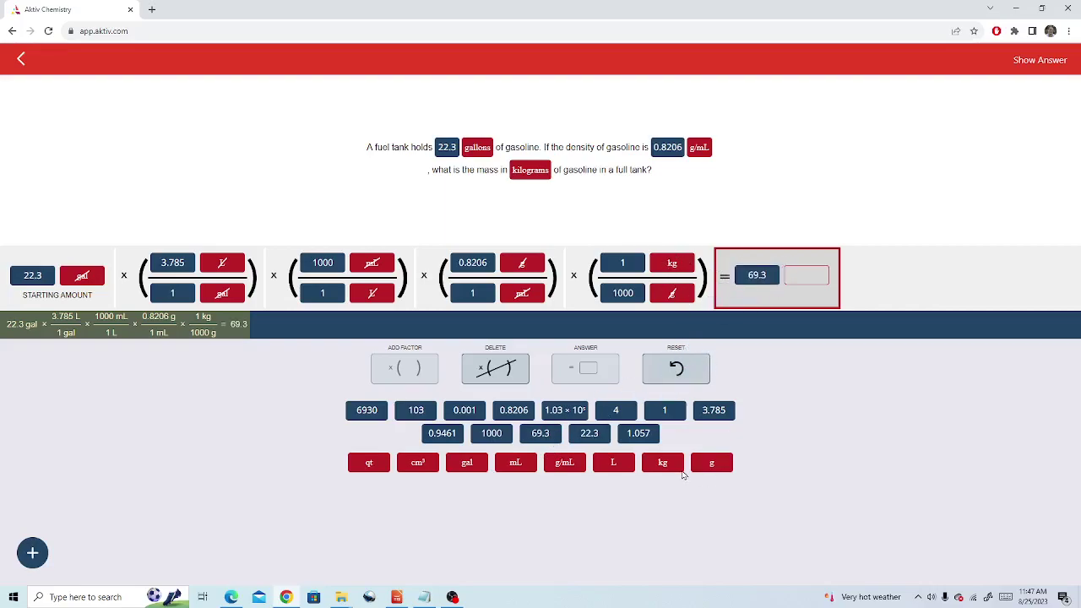
{"action": "left_click_drag", "start_coordinate": [668, 469], "coordinate": [808, 288]}
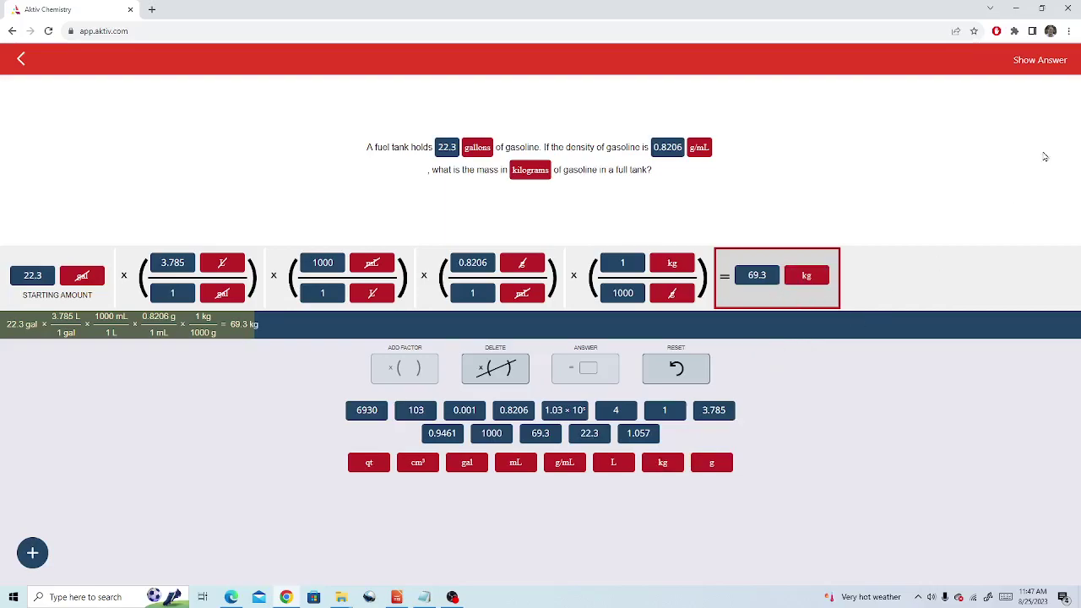
{"action": "left_click", "coordinate": [1025, 61]}
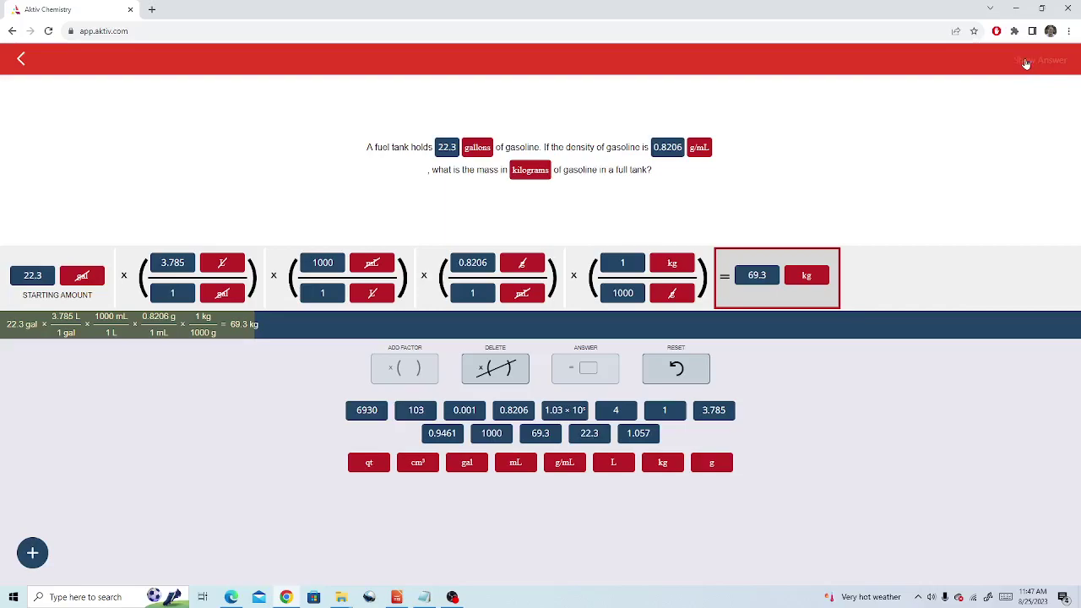